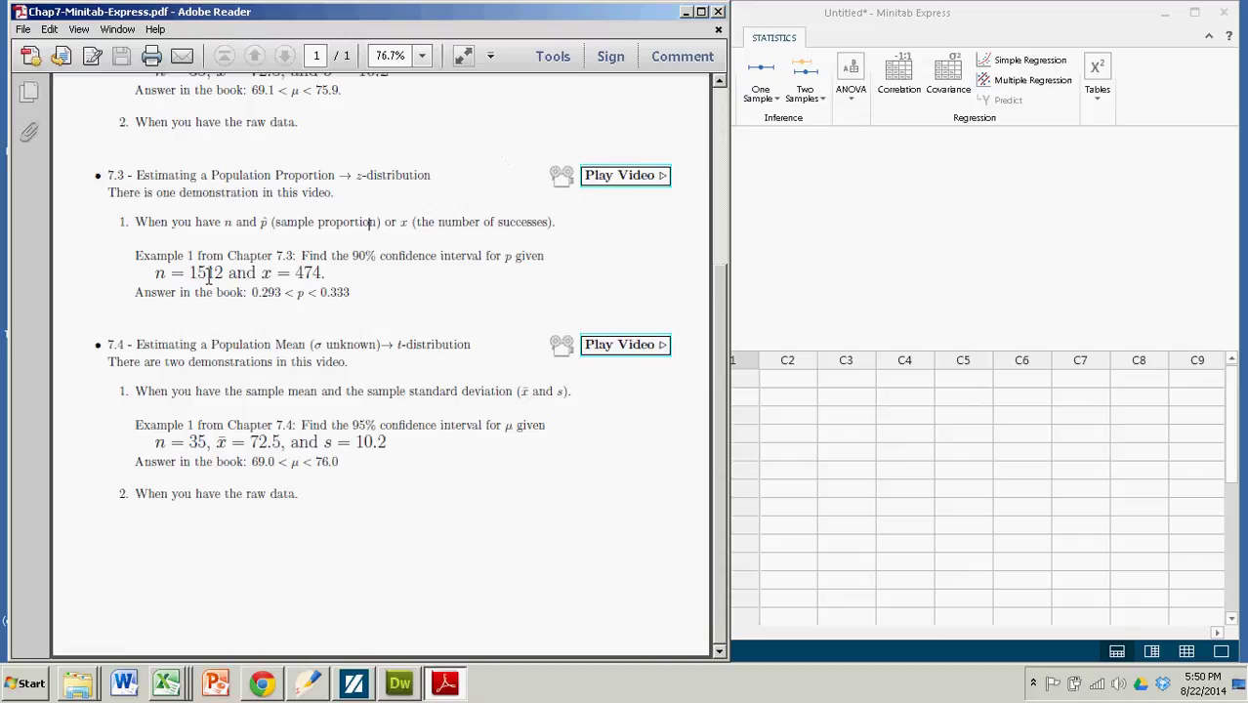
# Step: Highlight the example's sample size 1512 and event count 474 in the PDF
pyautogui.moveTo(191, 273); pyautogui.dragTo(223, 274)
pyautogui.moveTo(264, 274); pyautogui.dragTo(322, 274)
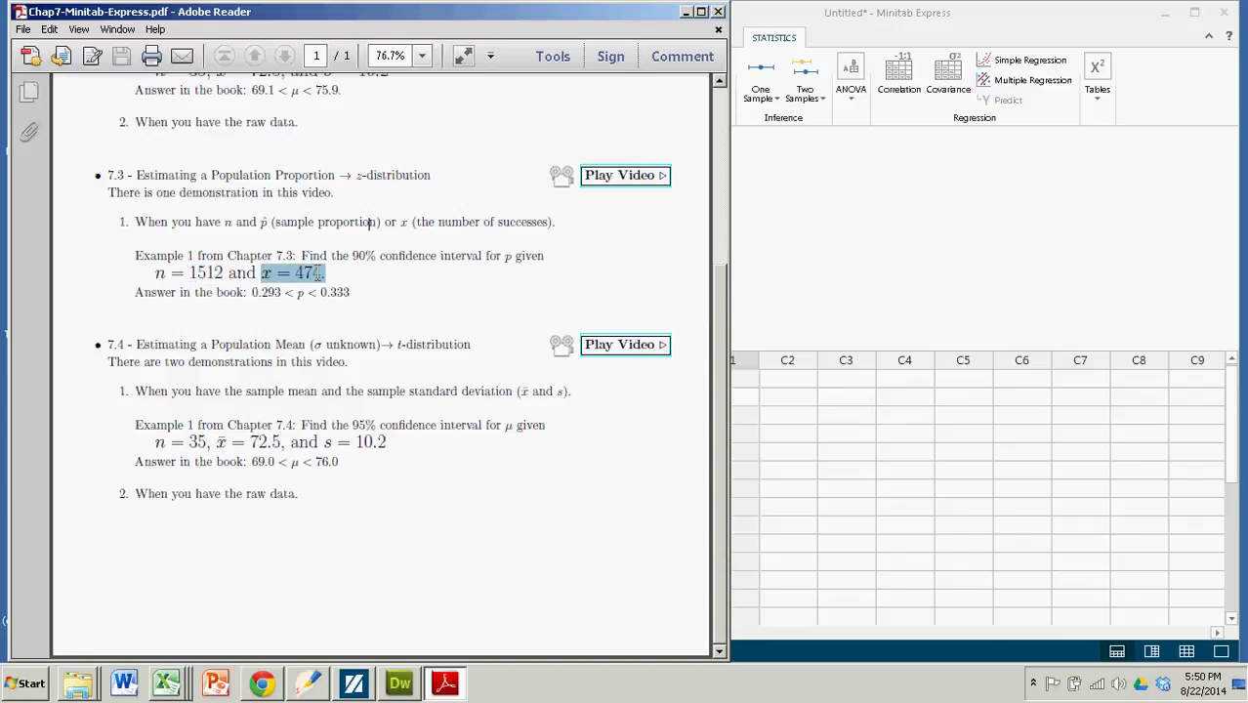
pyautogui.click(314, 336)
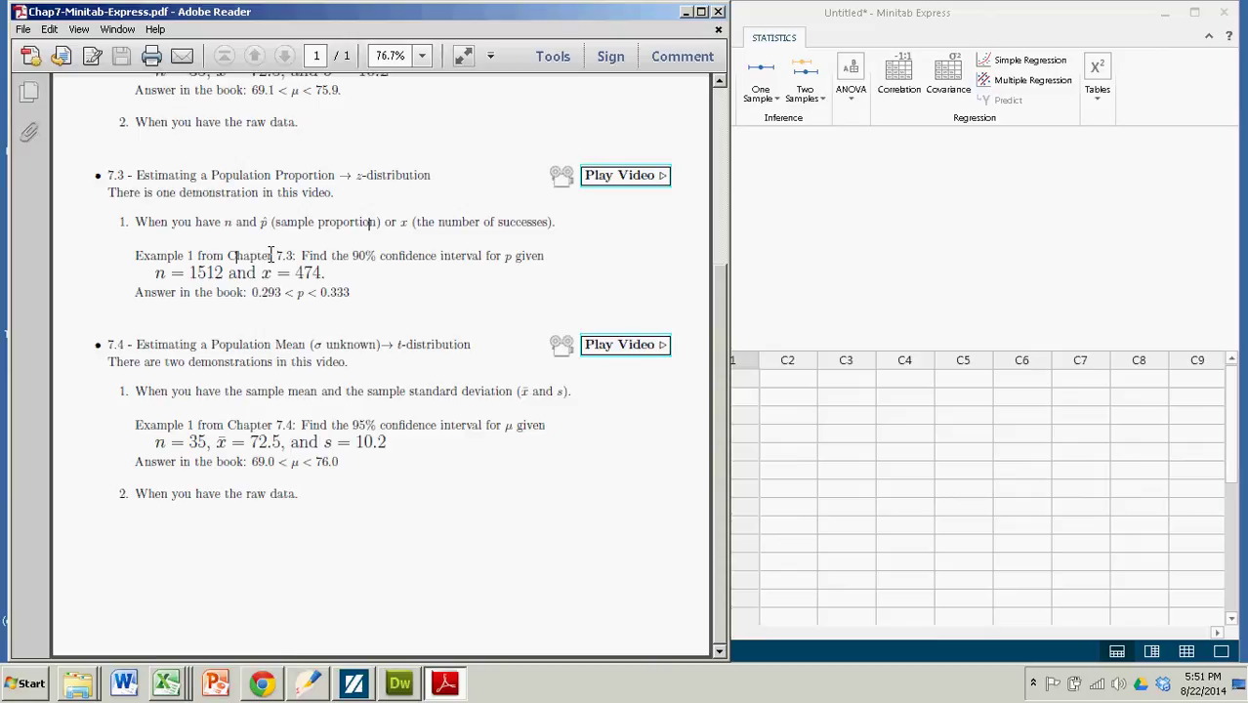
pyautogui.moveTo(294, 275); pyautogui.dragTo(324, 274)
pyautogui.moveTo(190, 273); pyautogui.dragTo(223, 274)
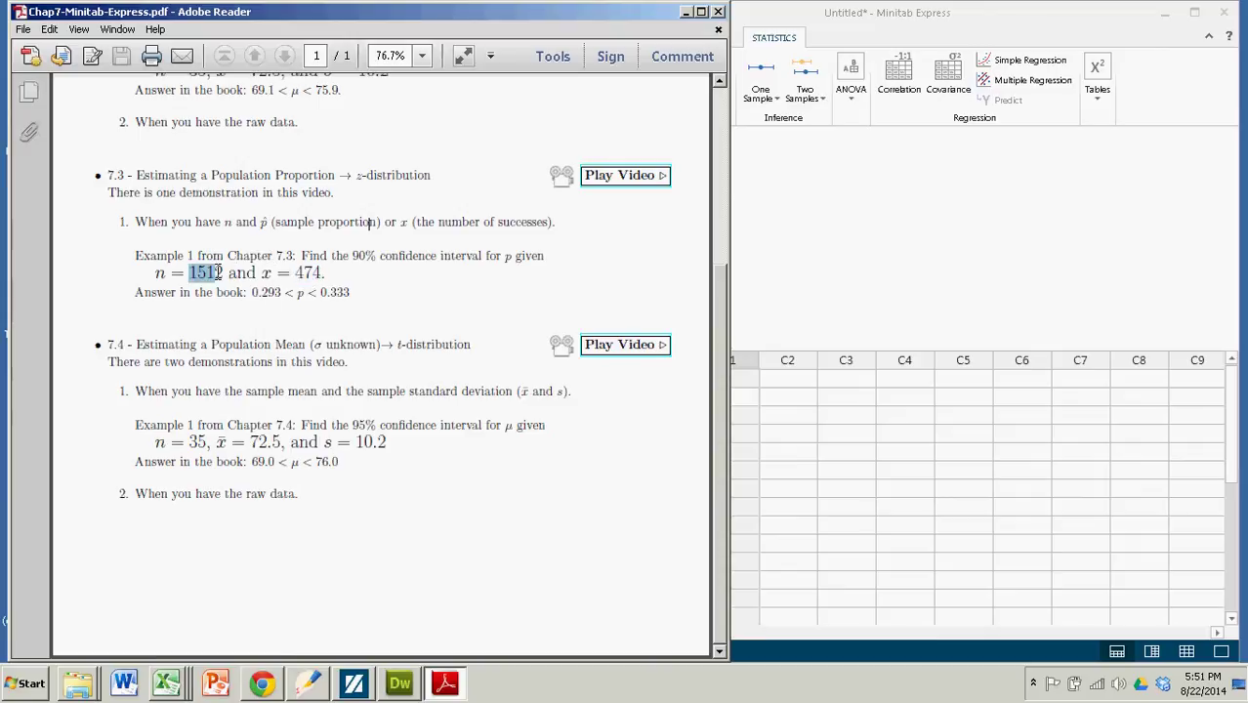
pyautogui.click(235, 314)
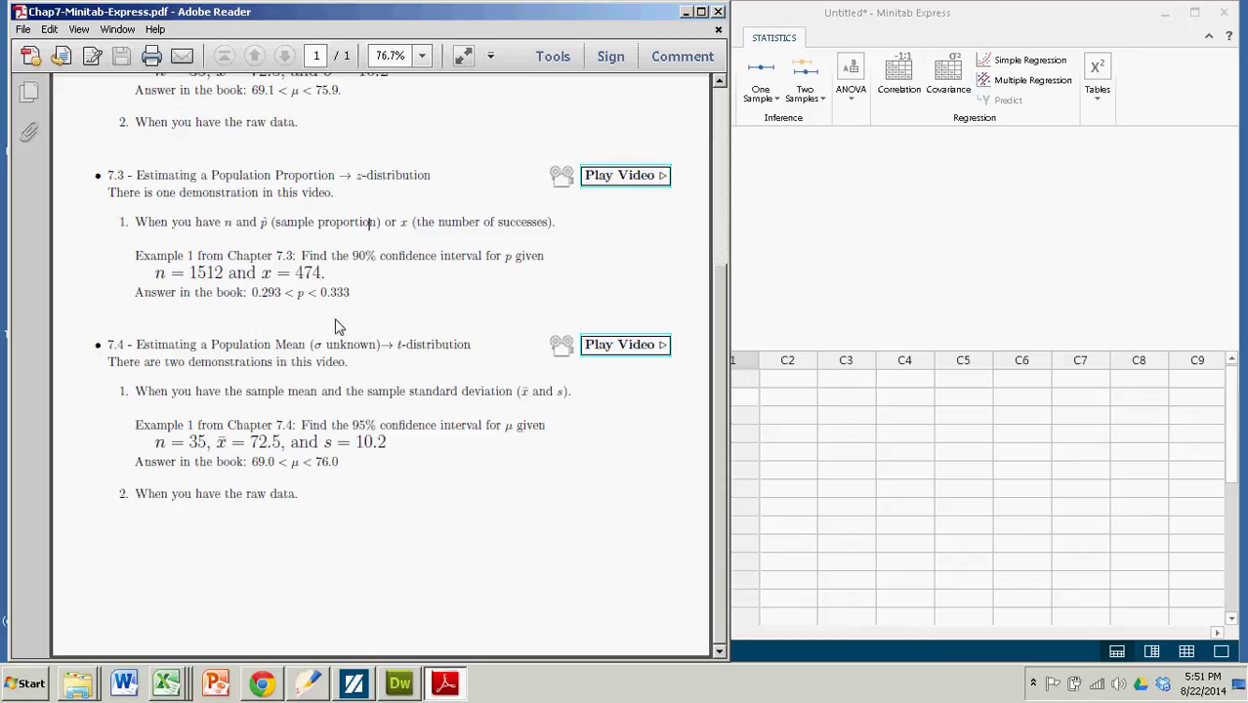
# Step: Start a one-sample proportion analysis from Minitab Express's Statistics > One Sample menu
pyautogui.click(890, 303)
pyautogui.click(607, 41)
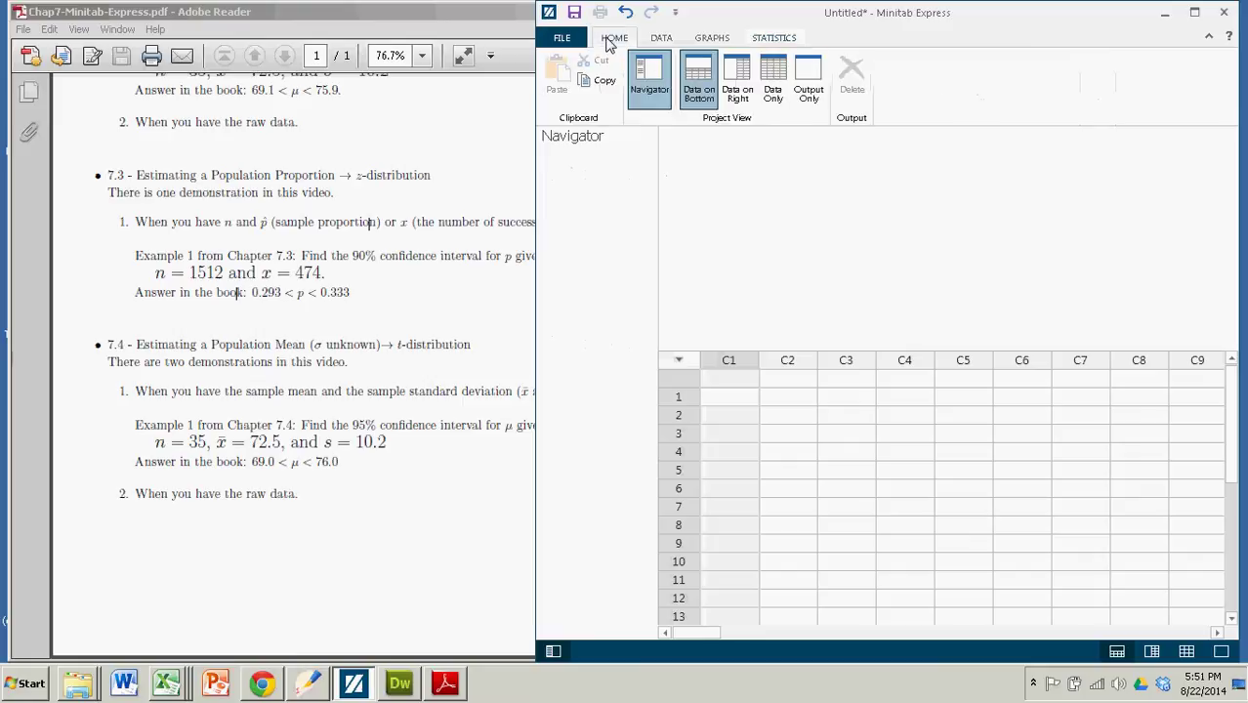
pyautogui.click(776, 41)
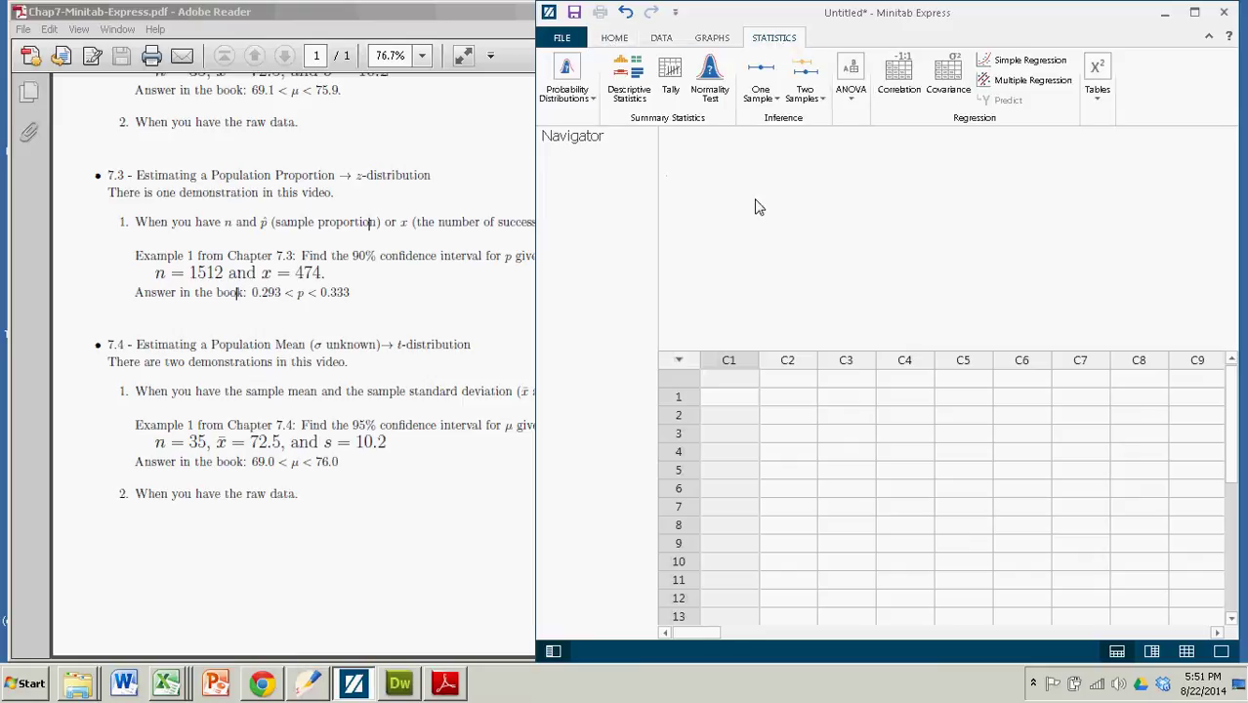
pyautogui.click(772, 100)
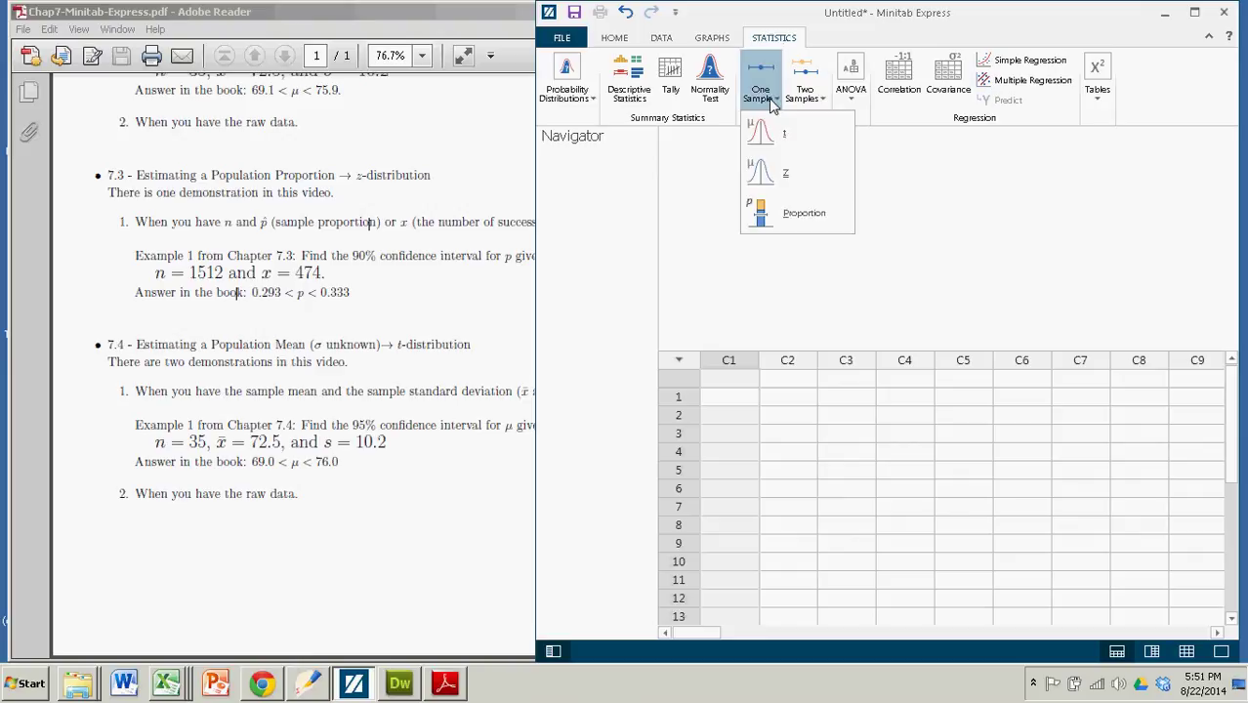
pyautogui.click(778, 217)
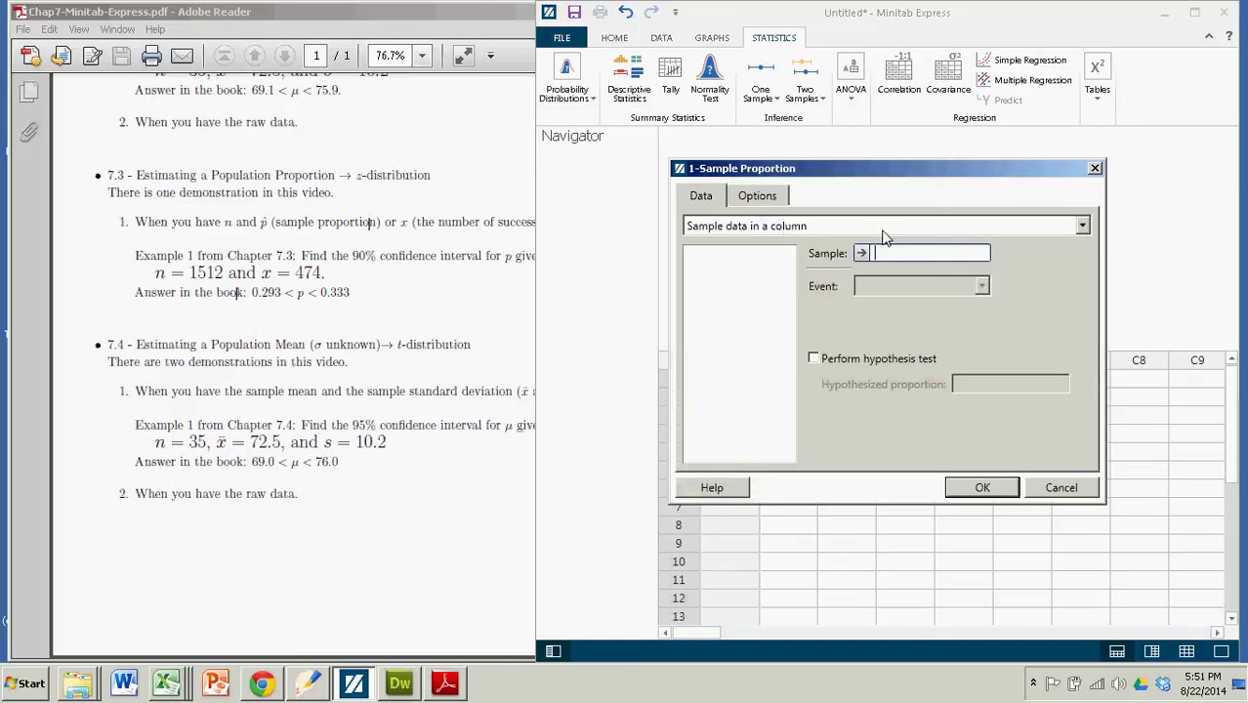
# Step: Switch to summarized data with 474 events and 1512 trials
pyautogui.click(1083, 226)
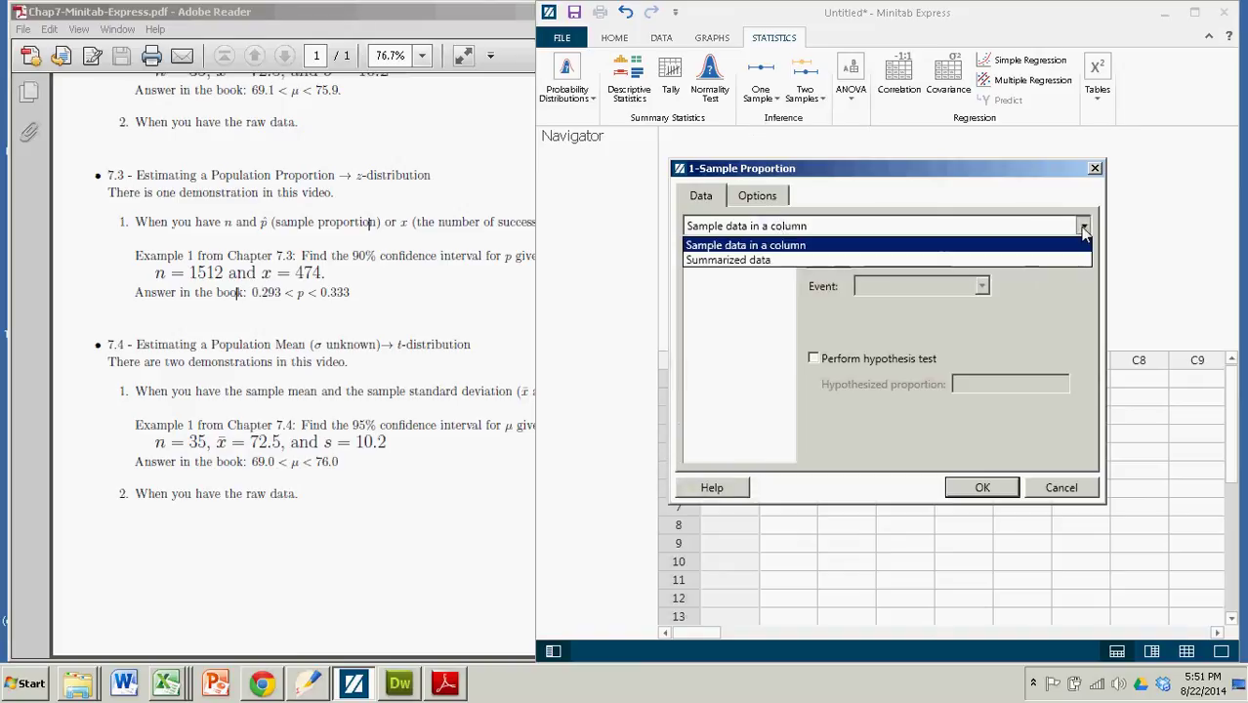
pyautogui.click(742, 261)
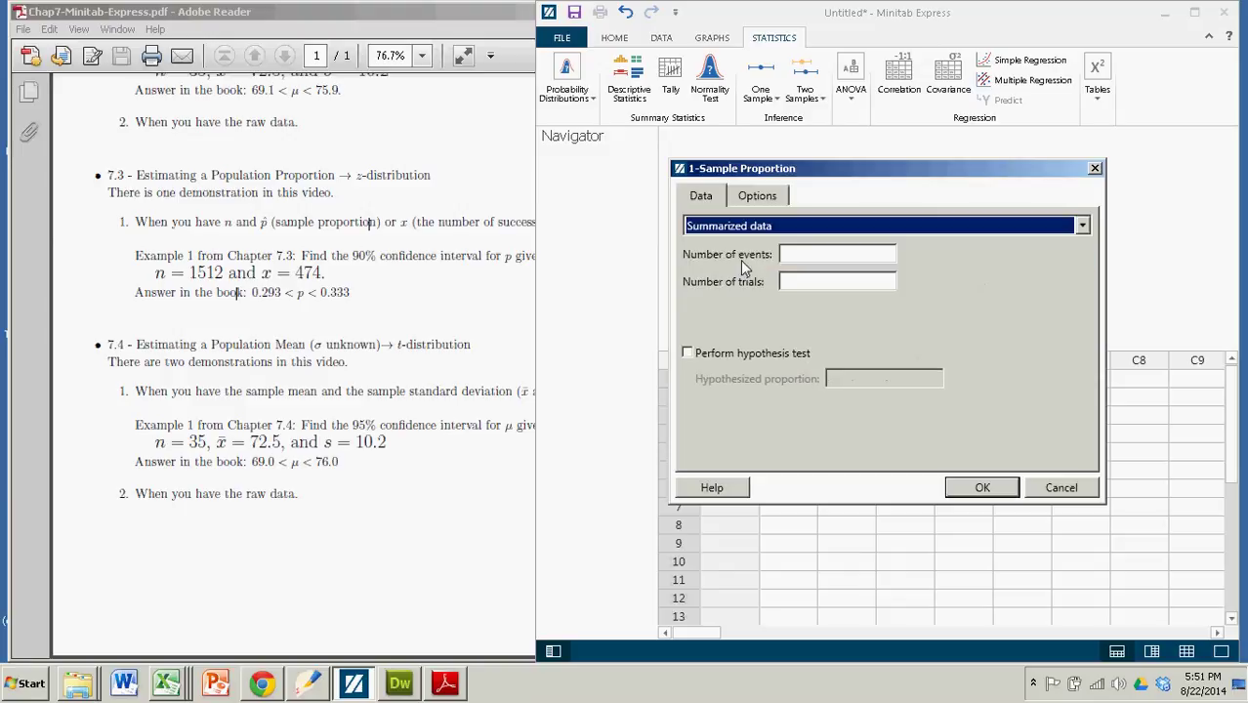
pyautogui.click(807, 255)
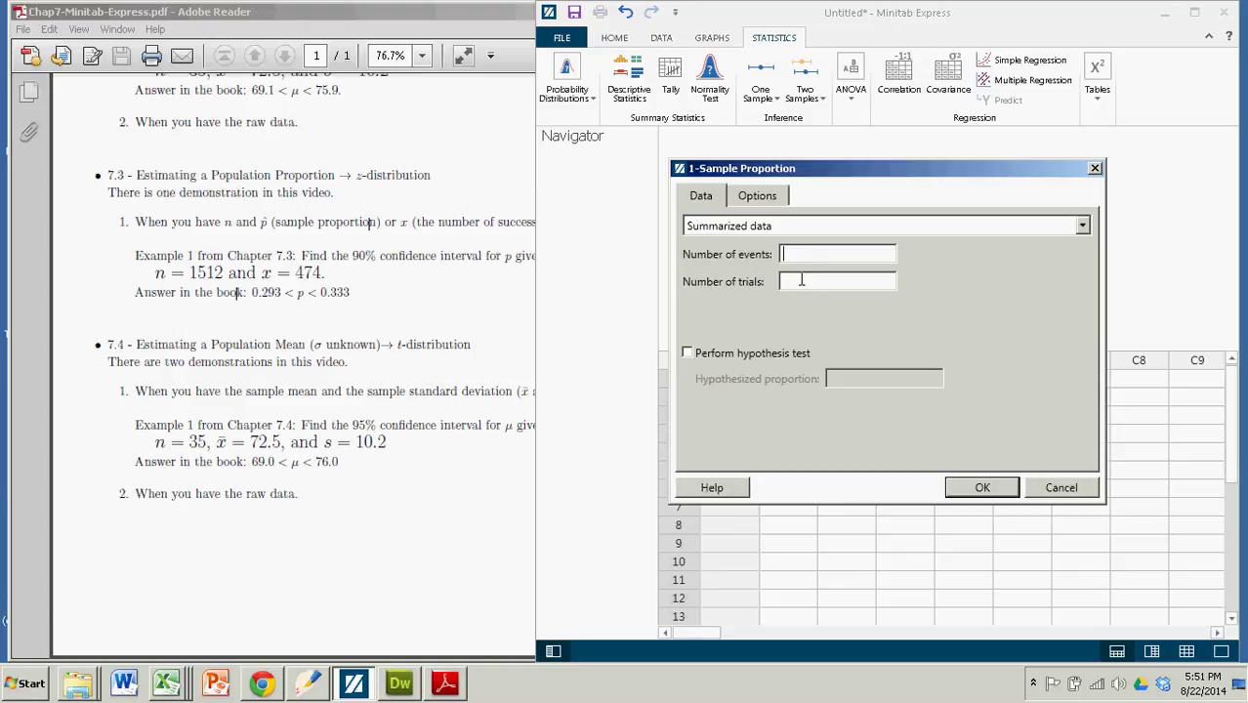
pyautogui.click(800, 283)
pyautogui.click(798, 254)
pyautogui.write('1512')
pyautogui.press('BackSpace')
pyautogui.press('BackSpace')
pyautogui.press('BackSpace')
pyautogui.press('BackSpace')
pyautogui.click(794, 282)
pyautogui.write('1512')
pyautogui.click(785, 253)
pyautogui.write('474')
# Step: On the Options tab, choose a 90 confidence level and the Normal approximation method
pyautogui.click(763, 198)
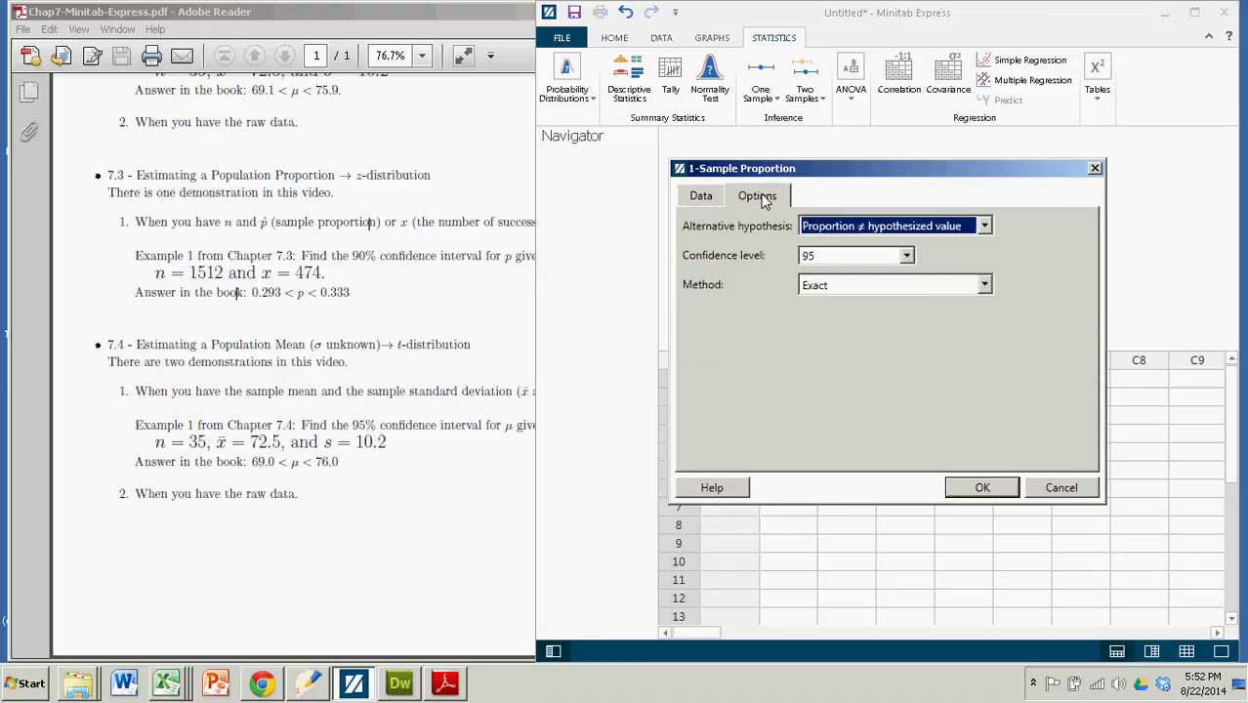
pyautogui.click(907, 255)
pyautogui.click(864, 275)
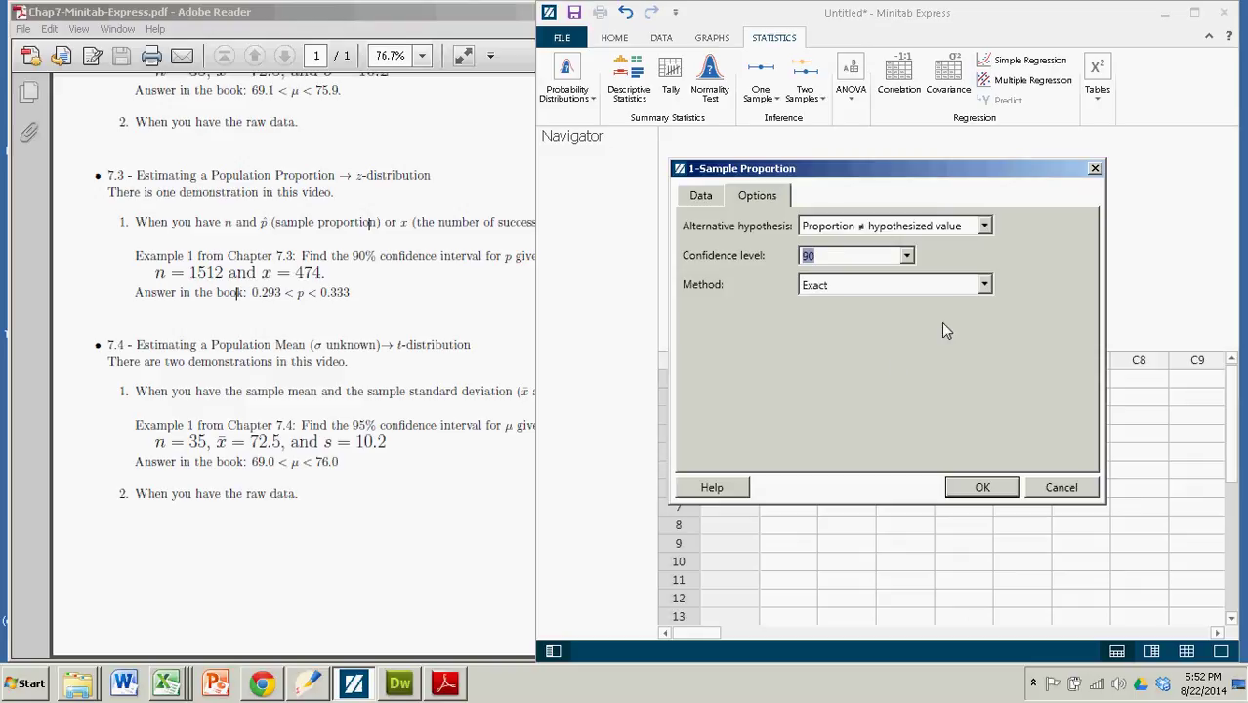
pyautogui.click(984, 285)
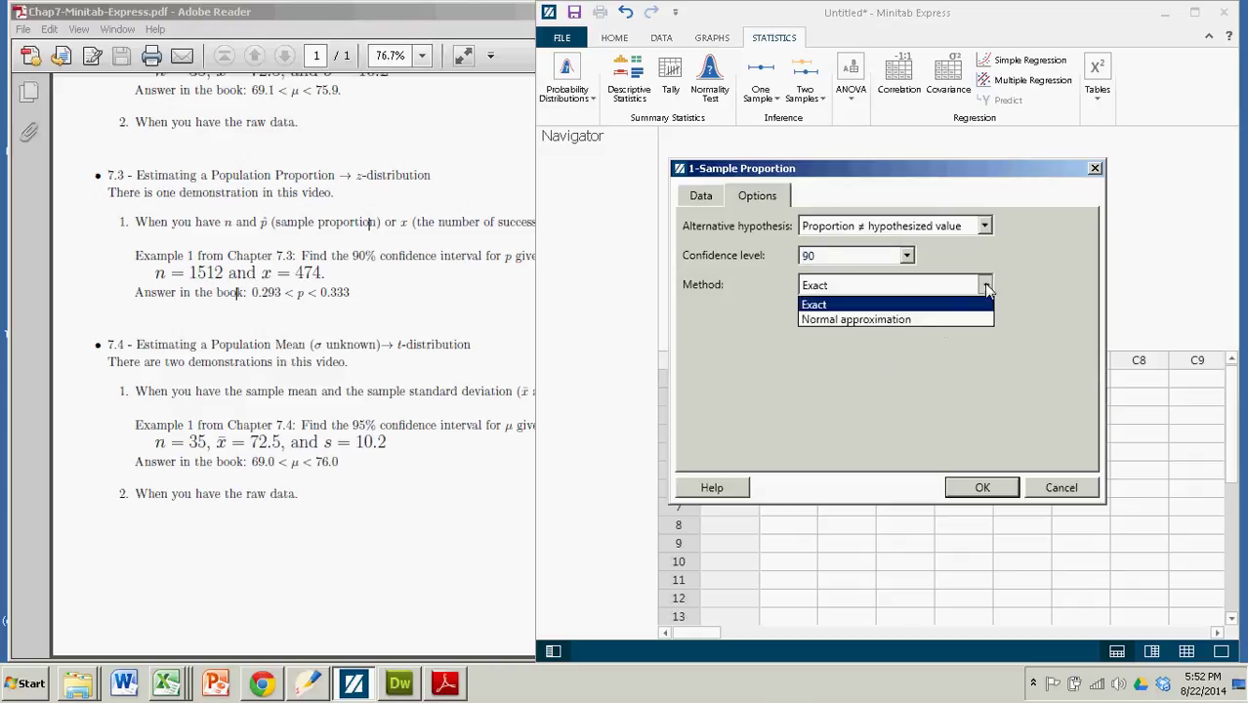
pyautogui.click(894, 320)
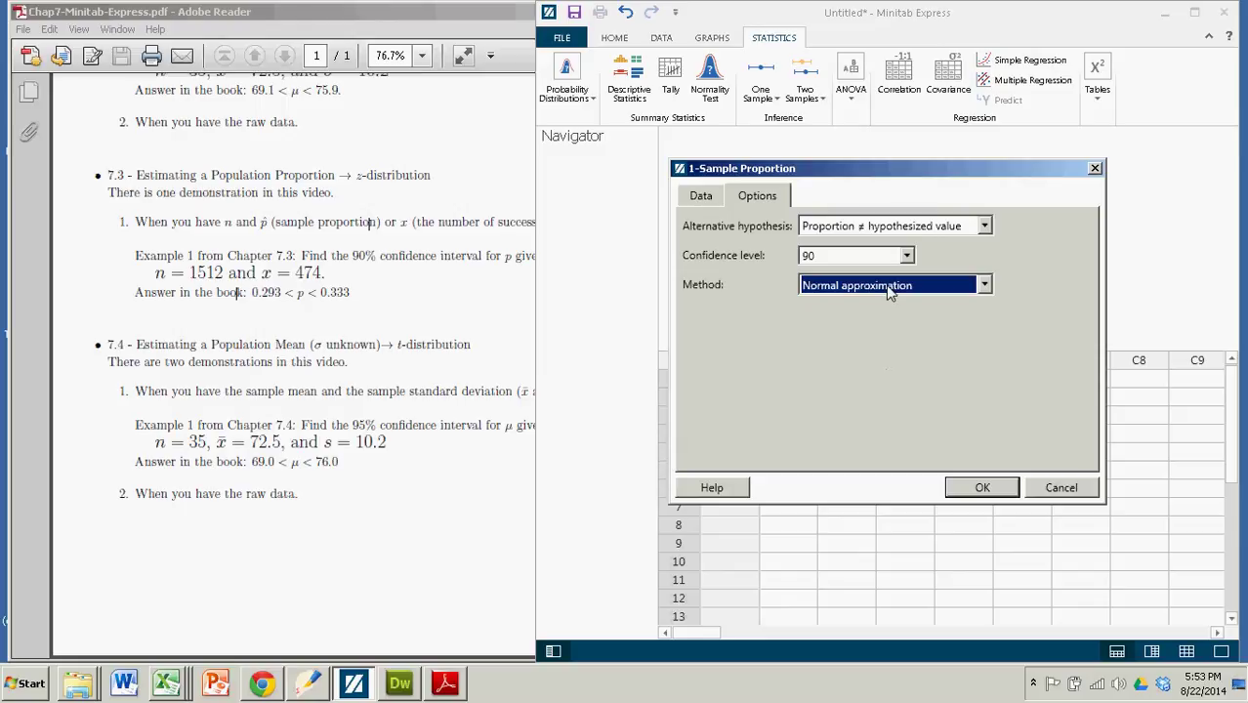
pyautogui.click(983, 286)
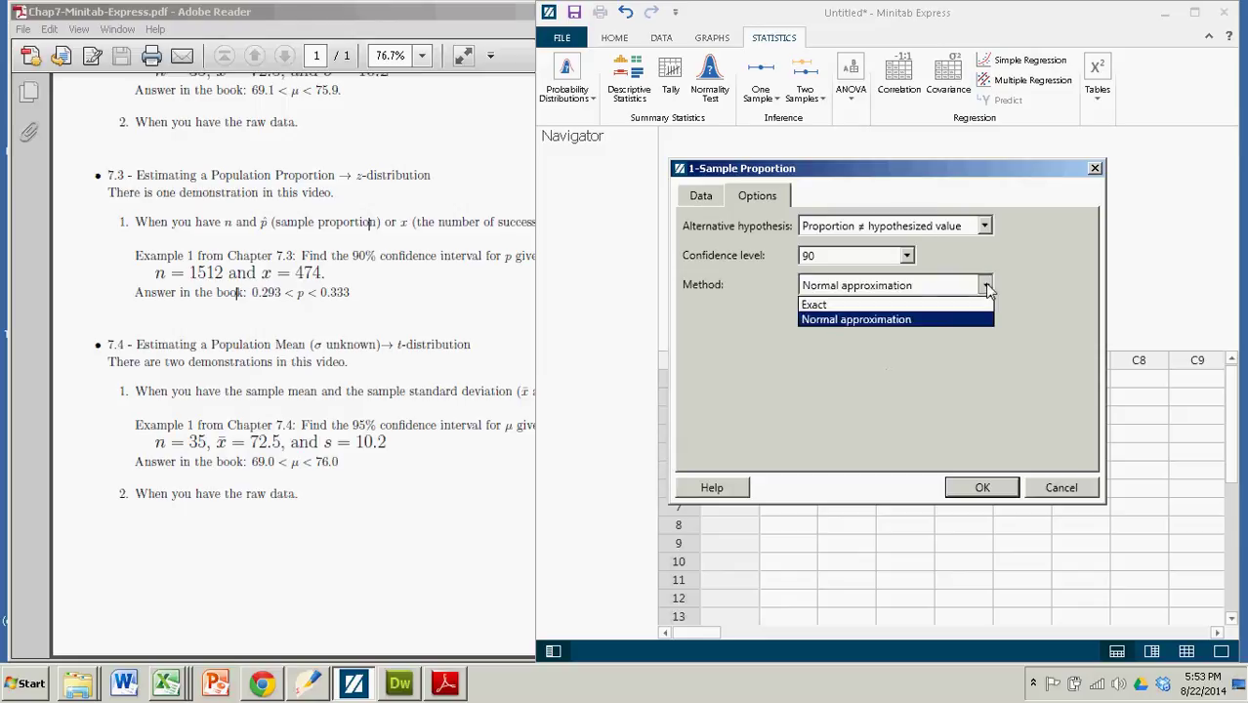
pyautogui.click(859, 303)
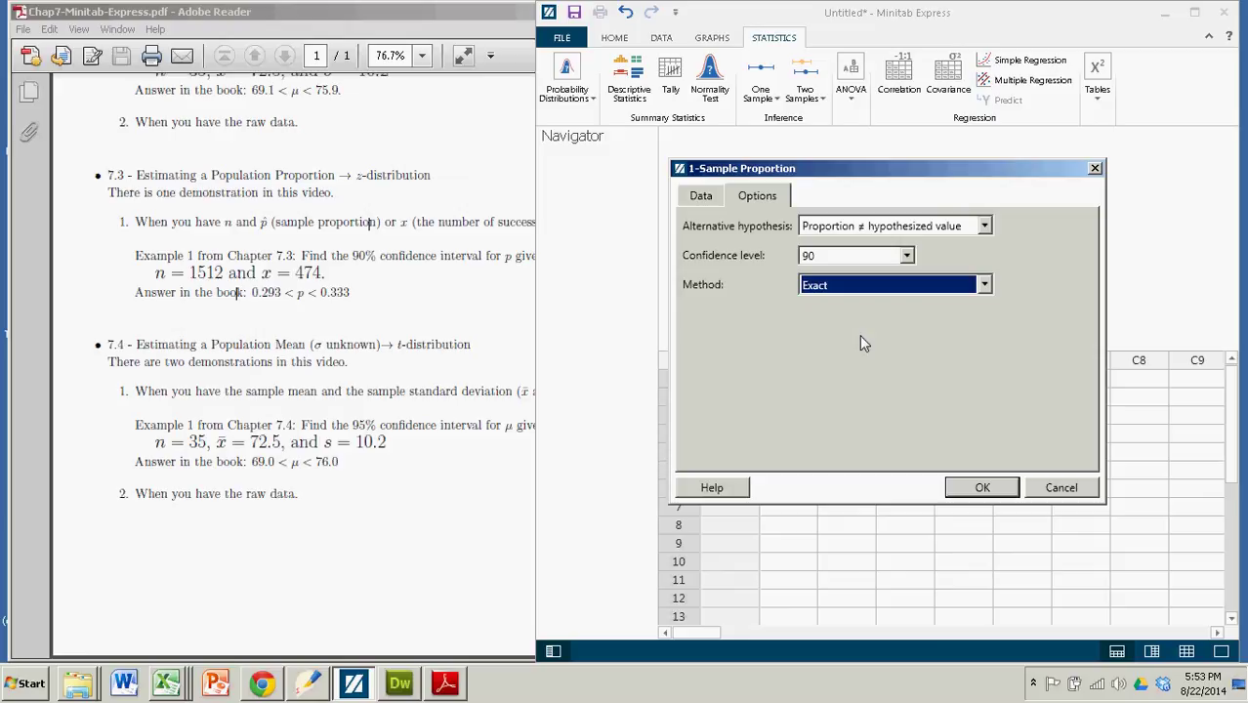
pyautogui.click(984, 285)
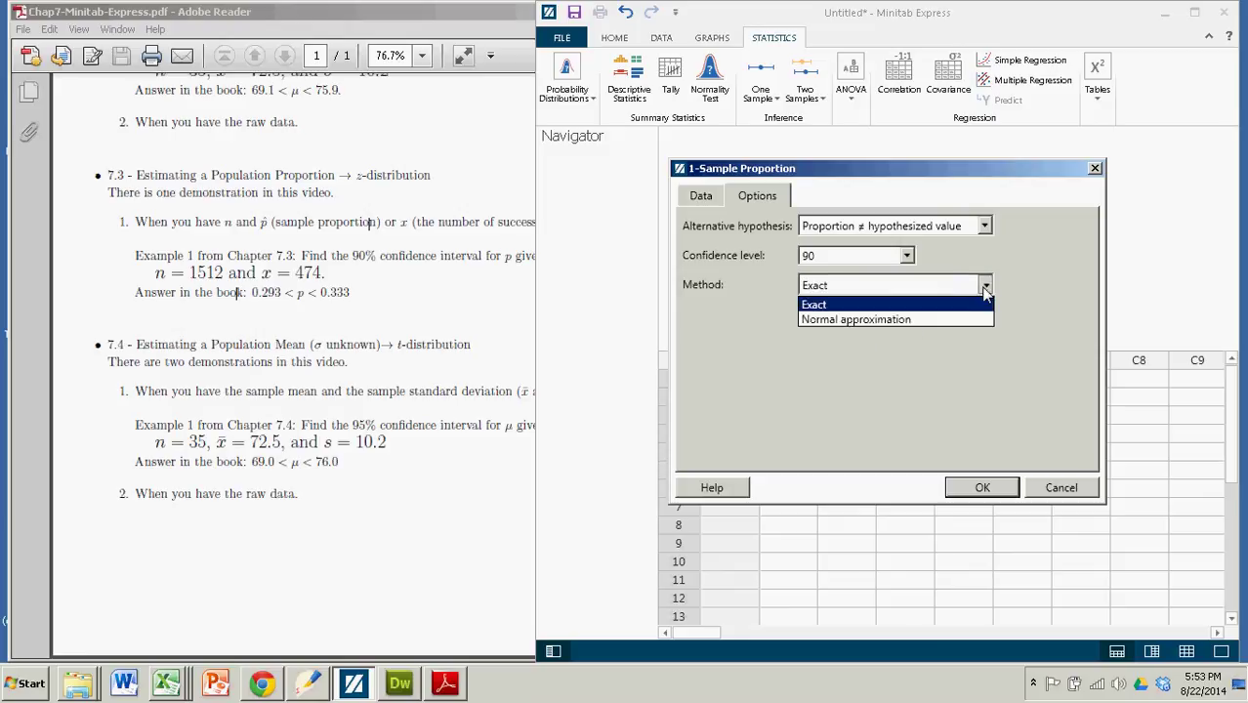
pyautogui.click(852, 319)
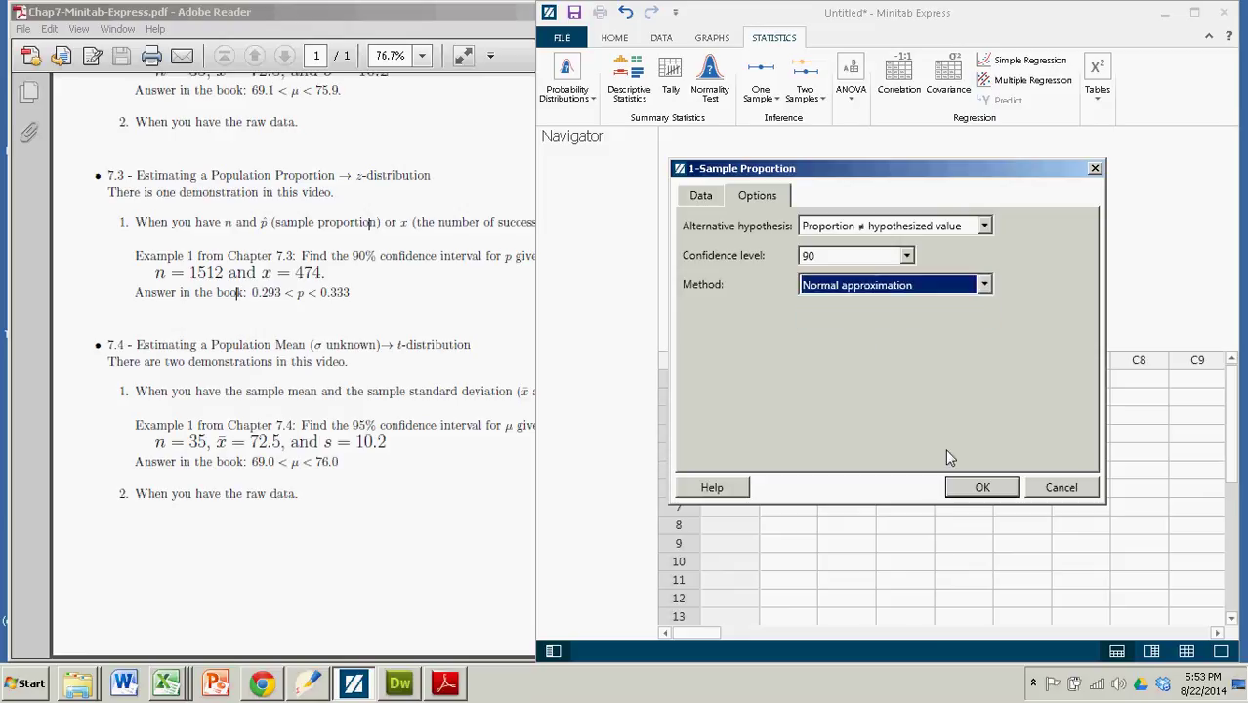
# Step: Run the analysis to get the 90% CI (0.293868, 0.333116), then bring the PDF forward
pyautogui.click(979, 487)
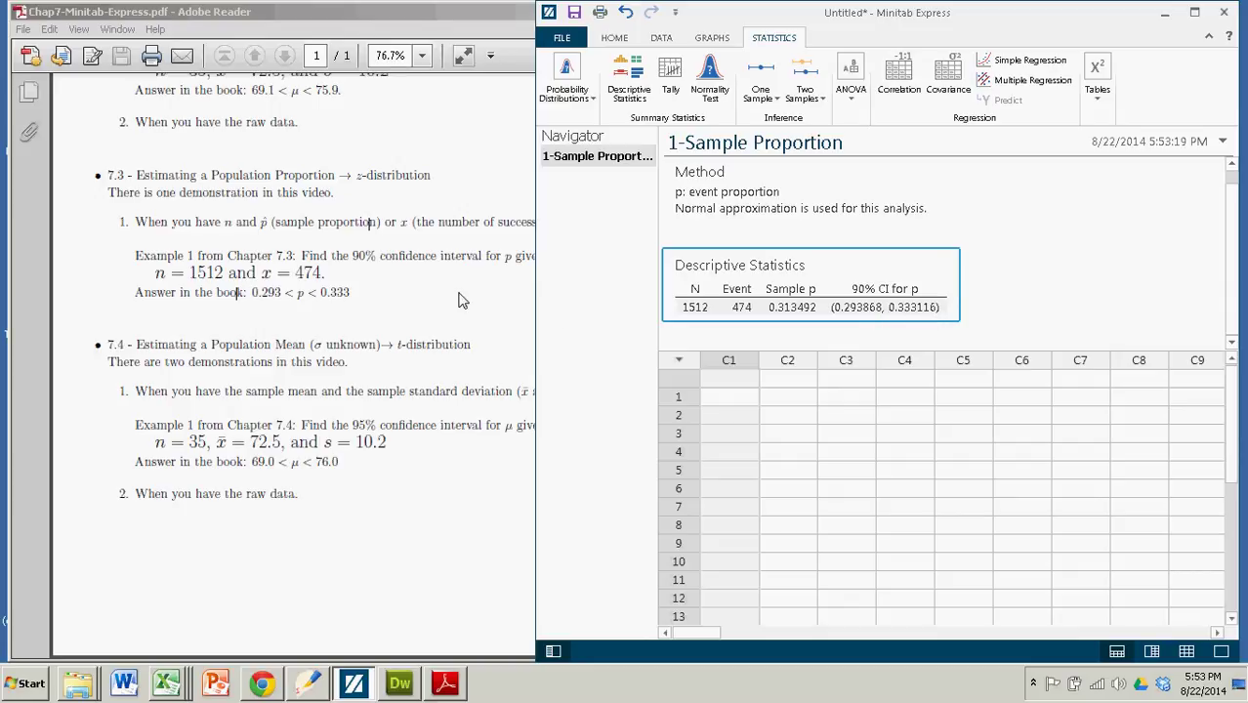
pyautogui.click(405, 277)
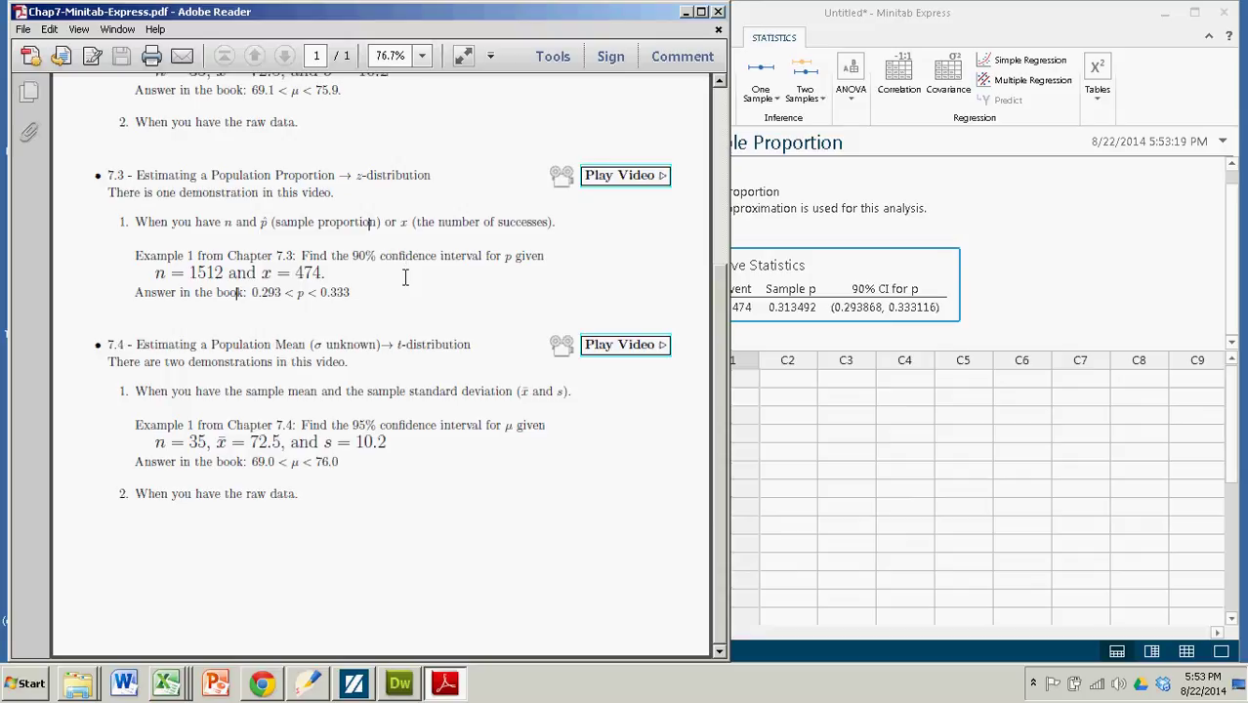
# Step: Highlight the book's answer 0.293 < p < 0.333 and bring the Minitab output back
pyautogui.moveTo(250, 297); pyautogui.dragTo(337, 298)
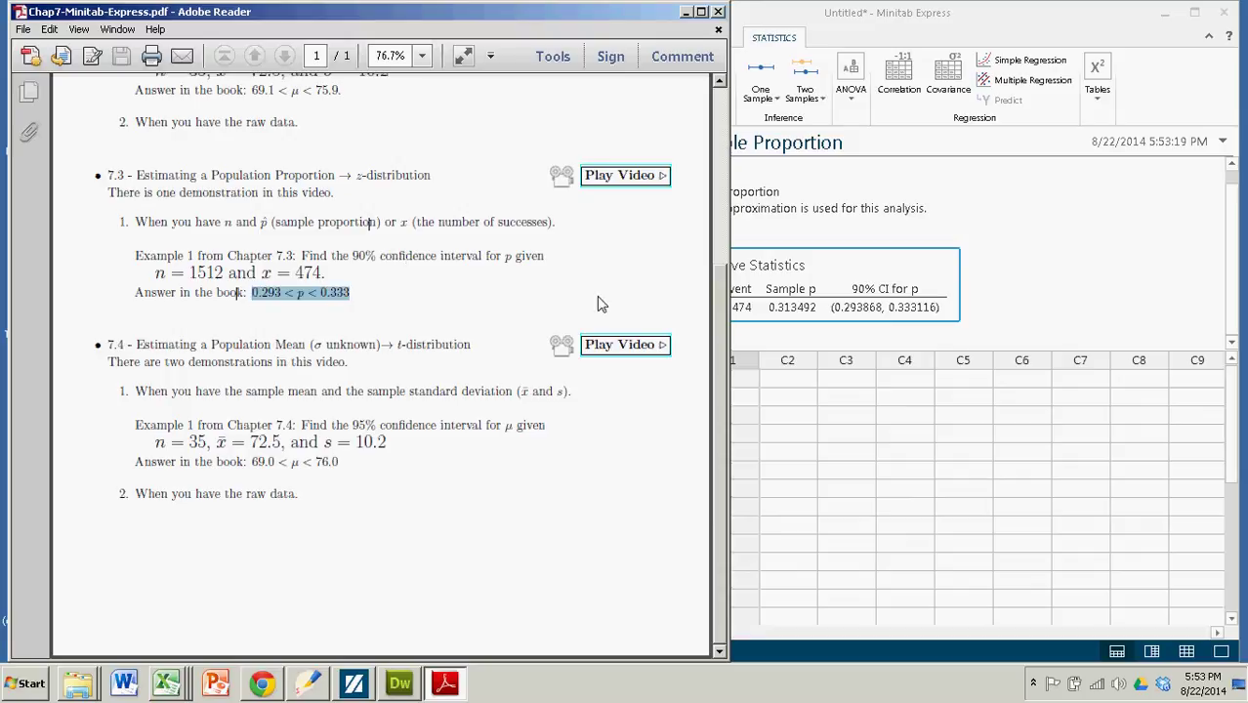
pyautogui.click(1013, 302)
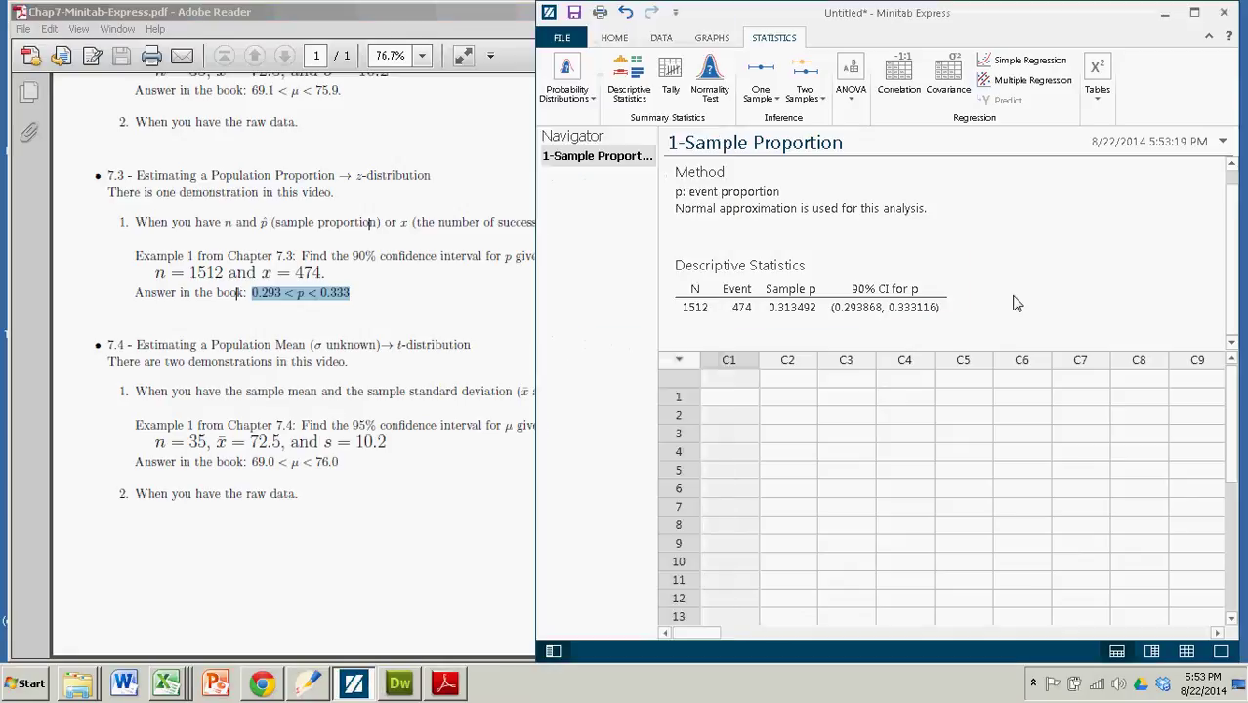
pyautogui.click(847, 313)
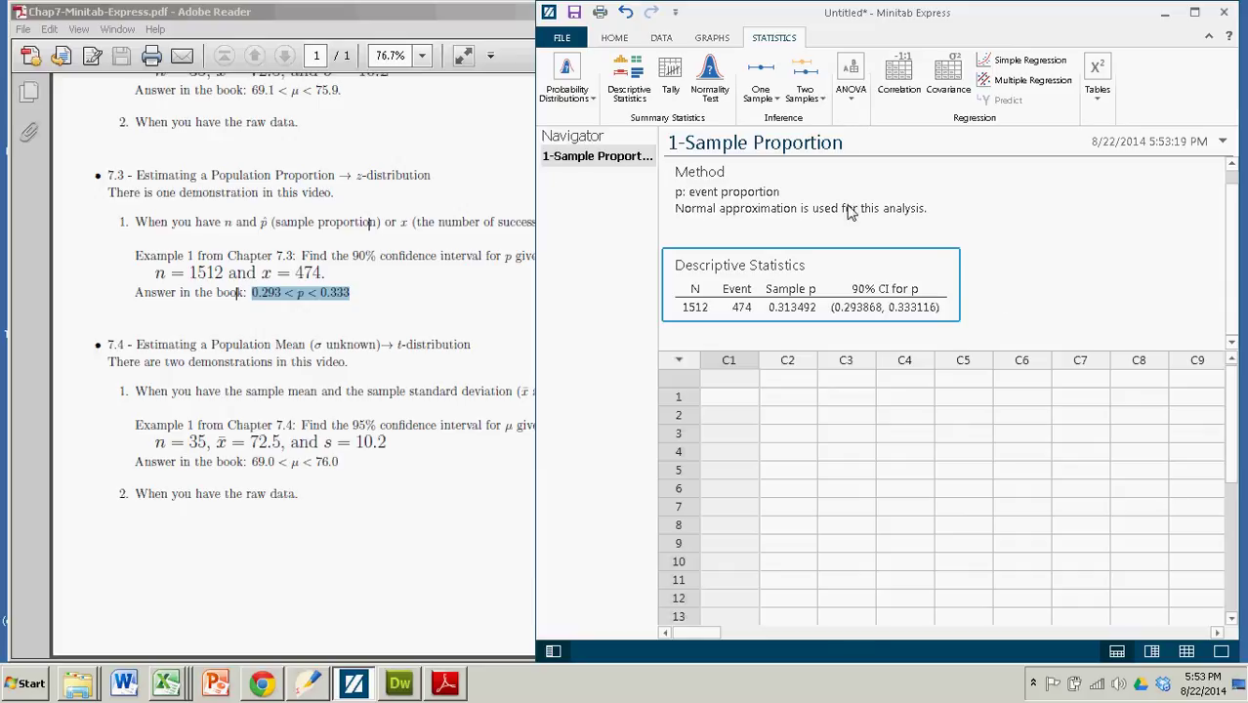
pyautogui.click(771, 99)
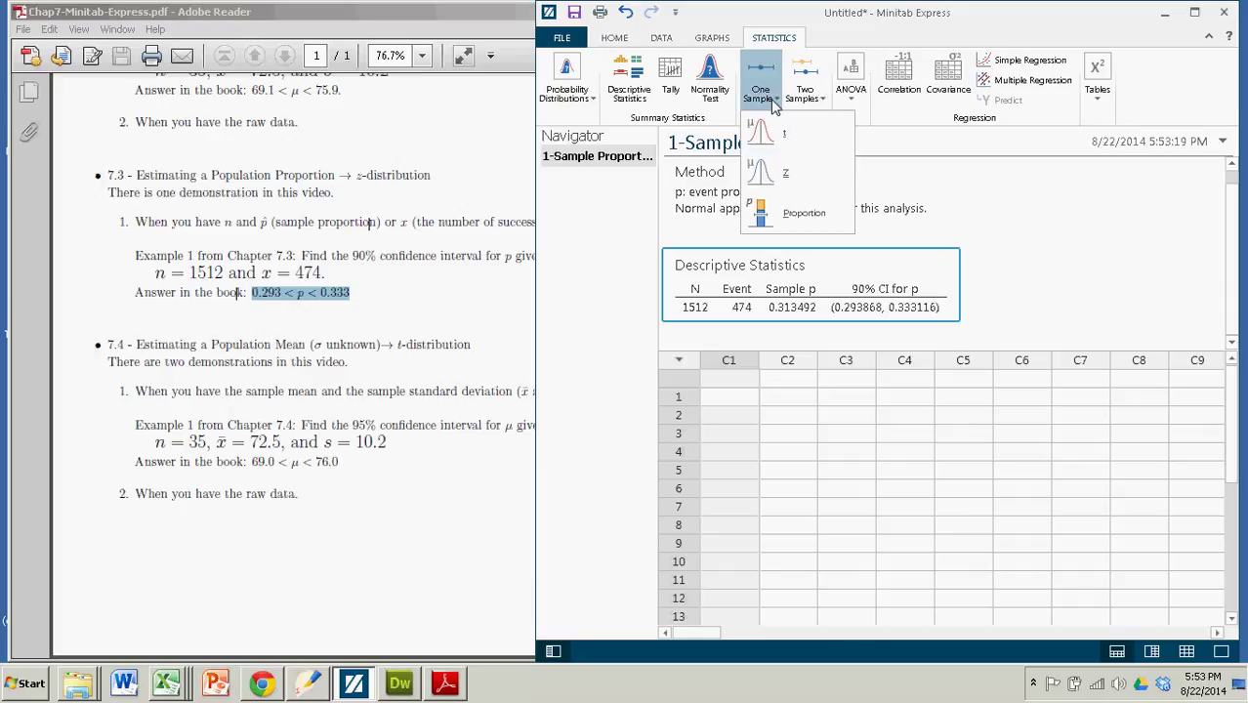
pyautogui.click(798, 218)
pyautogui.click(767, 198)
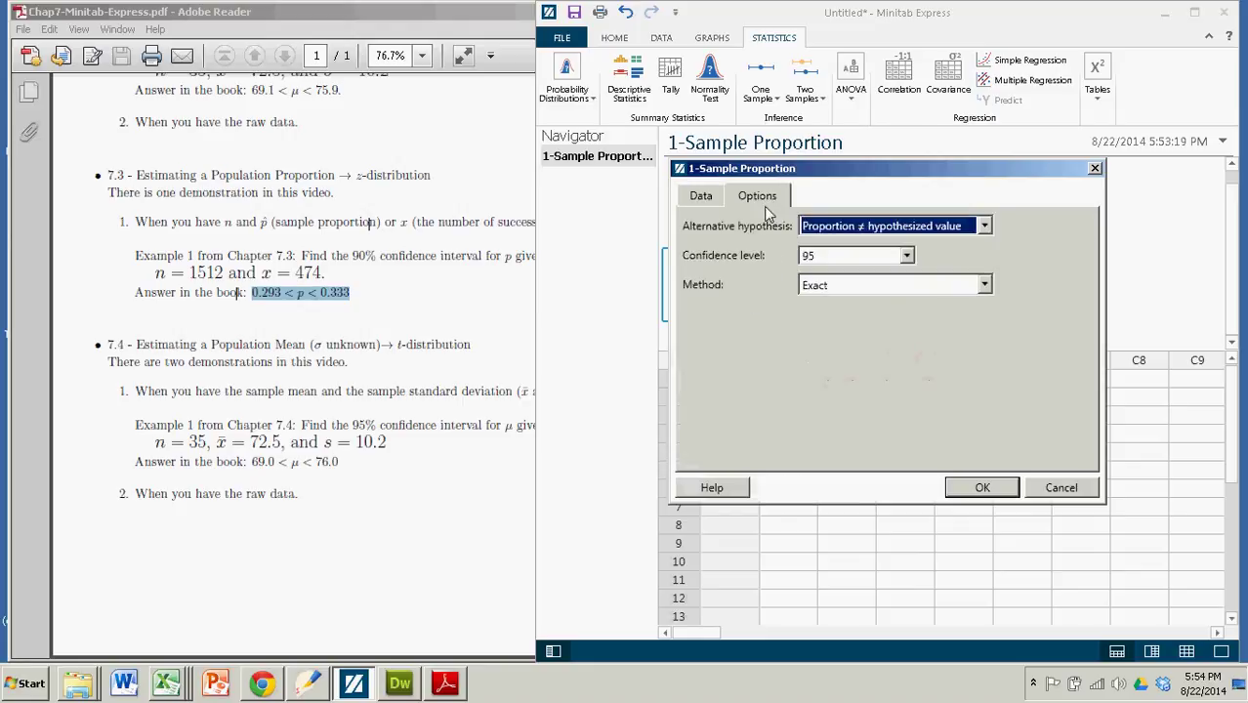
pyautogui.click(982, 286)
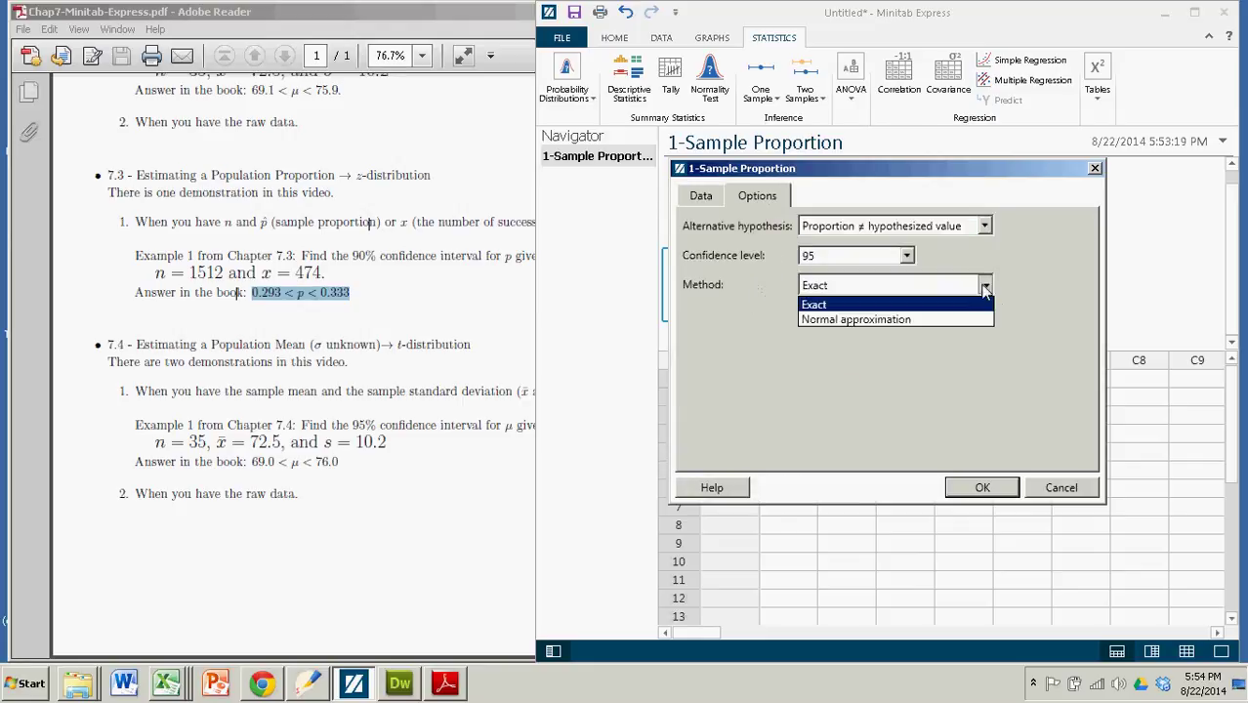
pyautogui.click(855, 321)
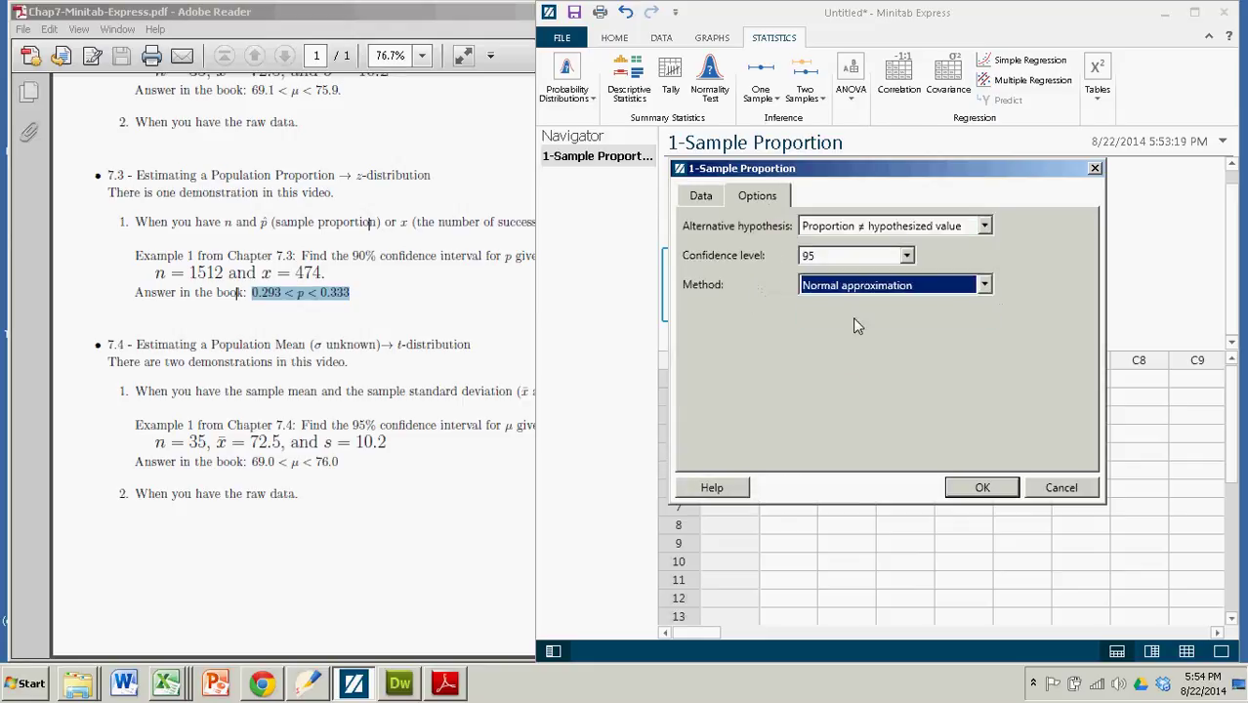
pyautogui.click(1060, 490)
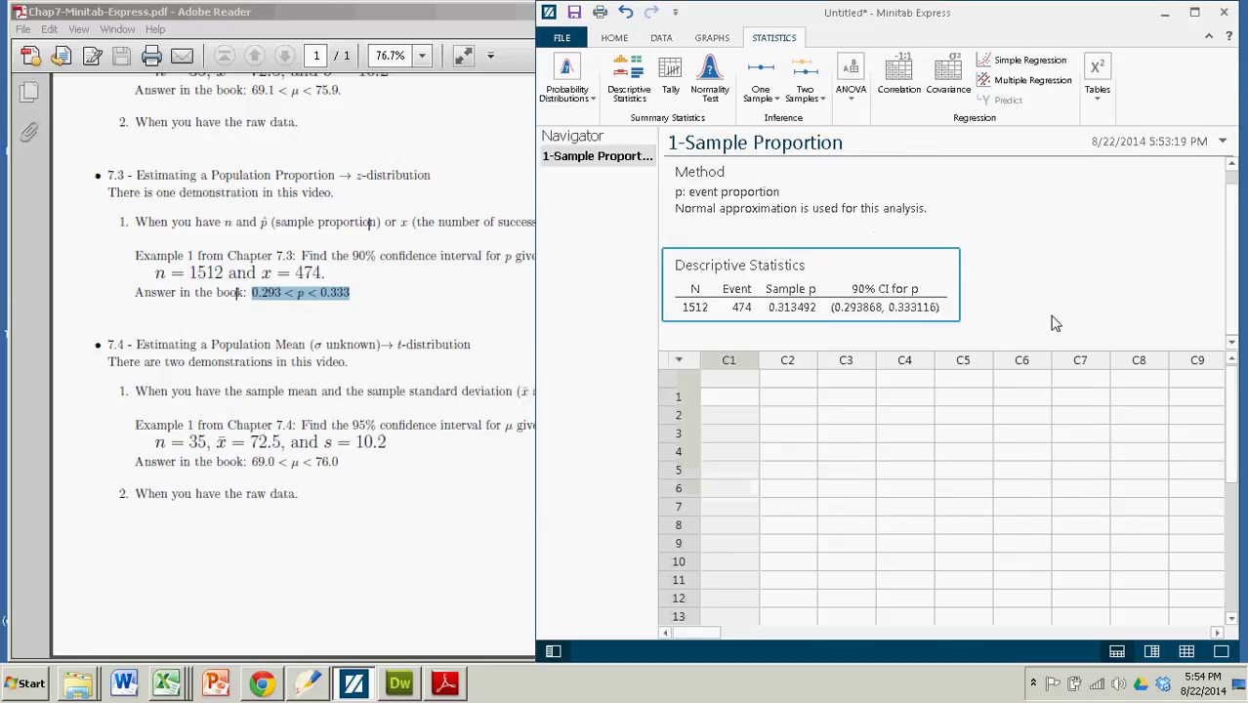